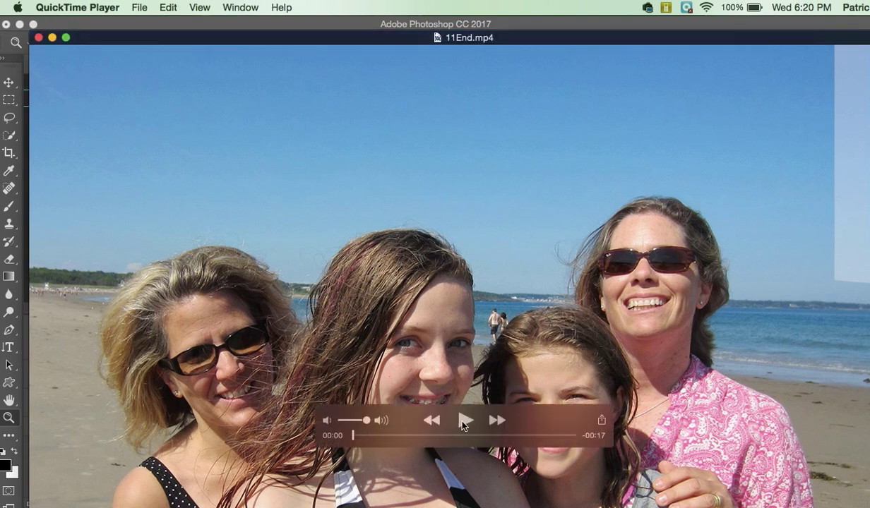
- Play the finished 11End.mp4 beach video in QuickTime Player and raise the volume
click(463, 422)
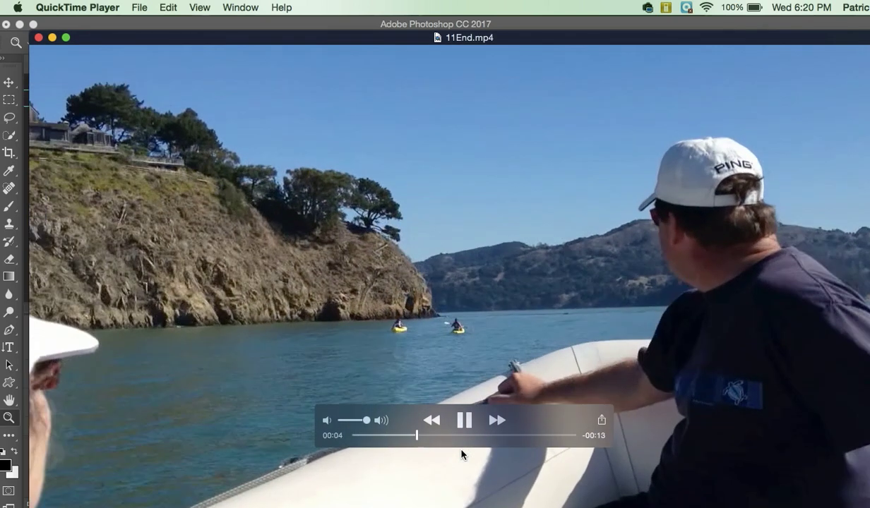
key(XF86AudioRaiseVolume)
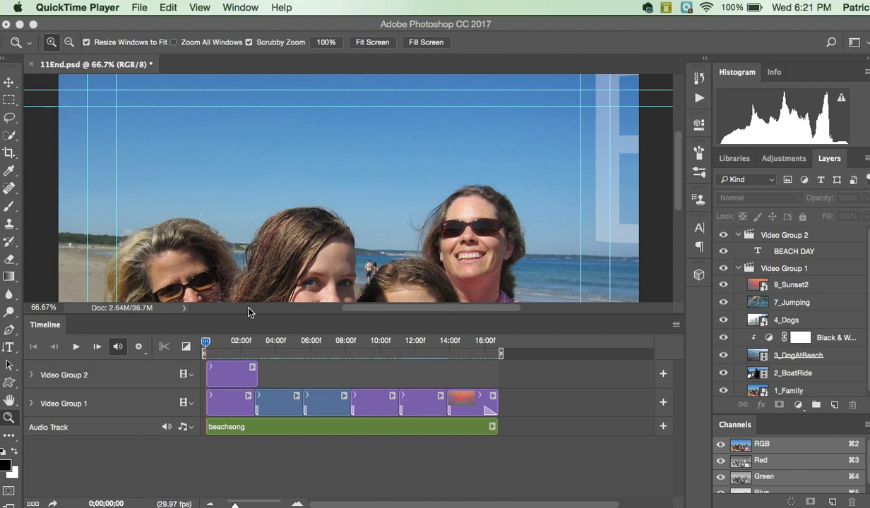
scroll(247, 272, down, 3)
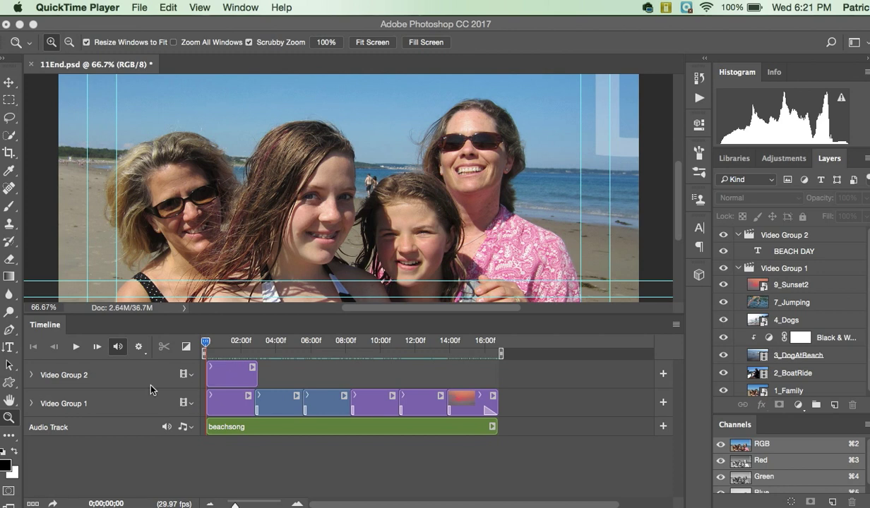
click(78, 348)
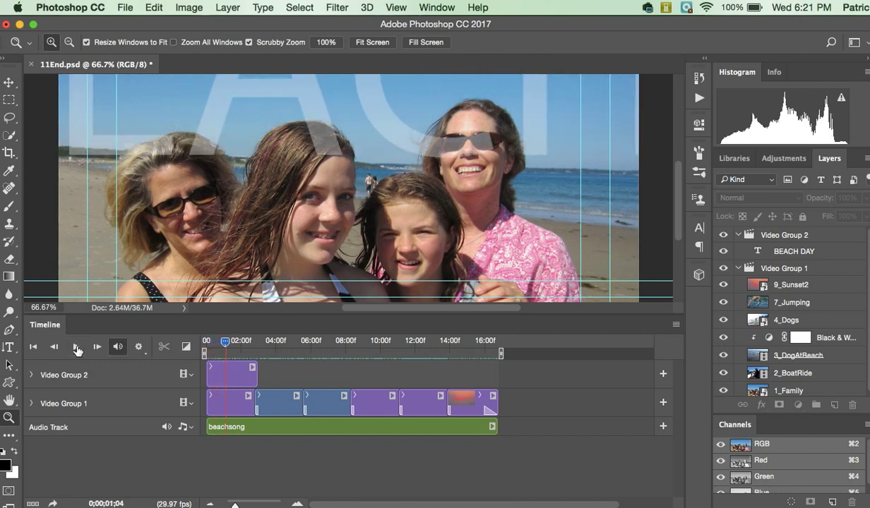
click(78, 348)
mouse_move(226, 345)
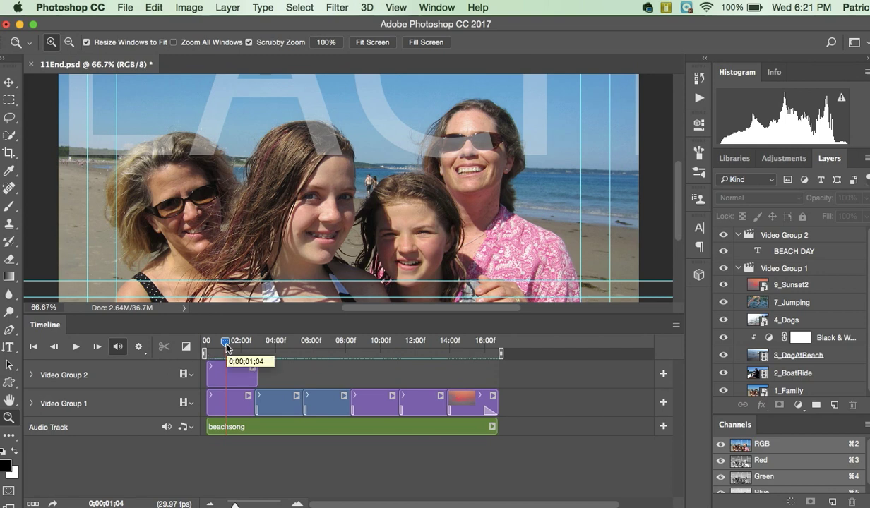
drag(227, 345, 207, 345)
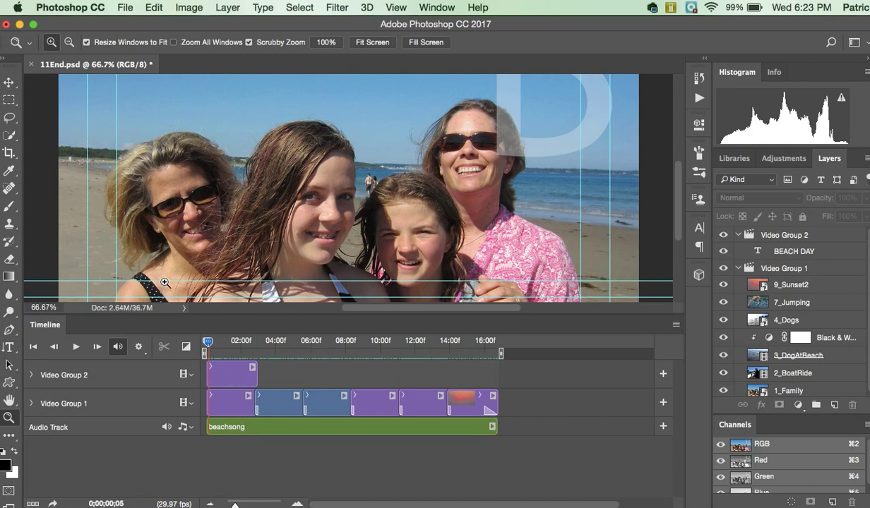
- Create a Film & Video HDV/HDTV 720p (1280×720) document named 'ch11working'
click(124, 9)
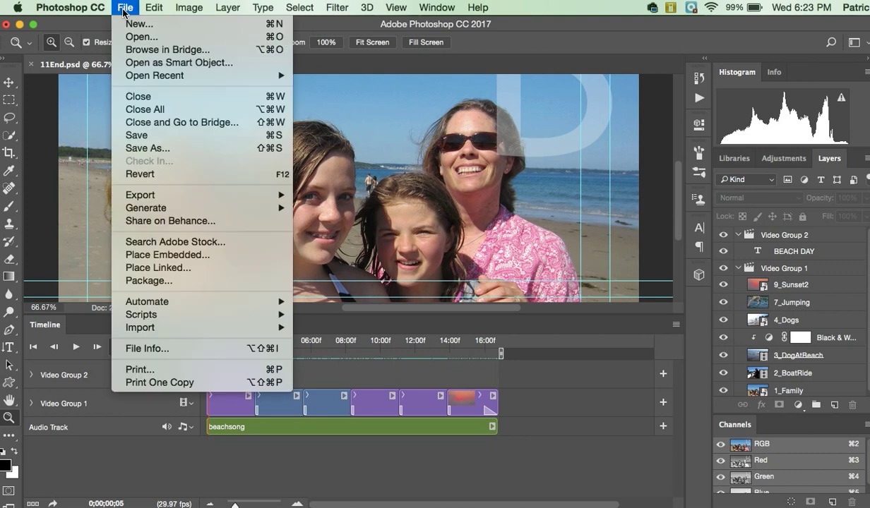
key(Escape)
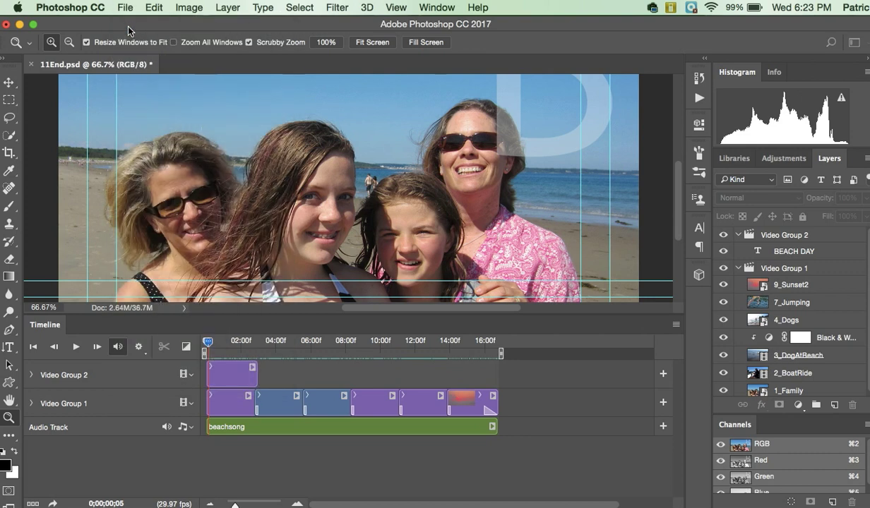
key(super+n)
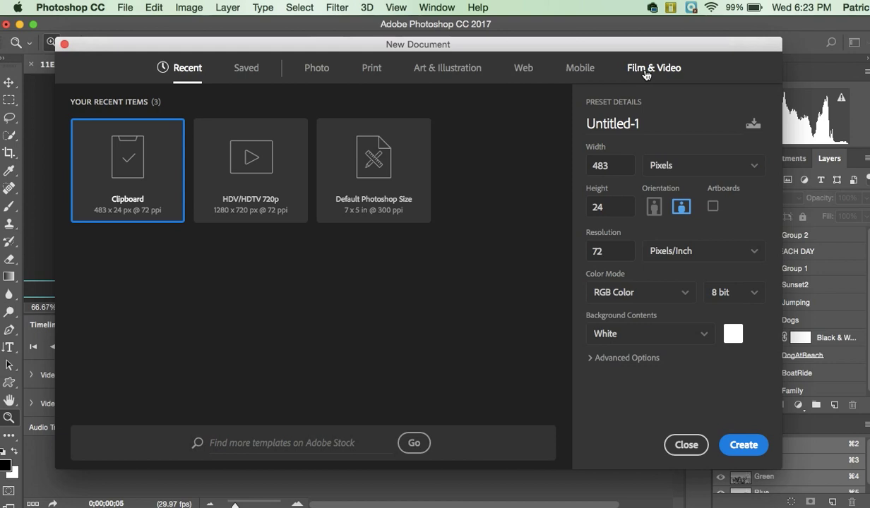
click(644, 70)
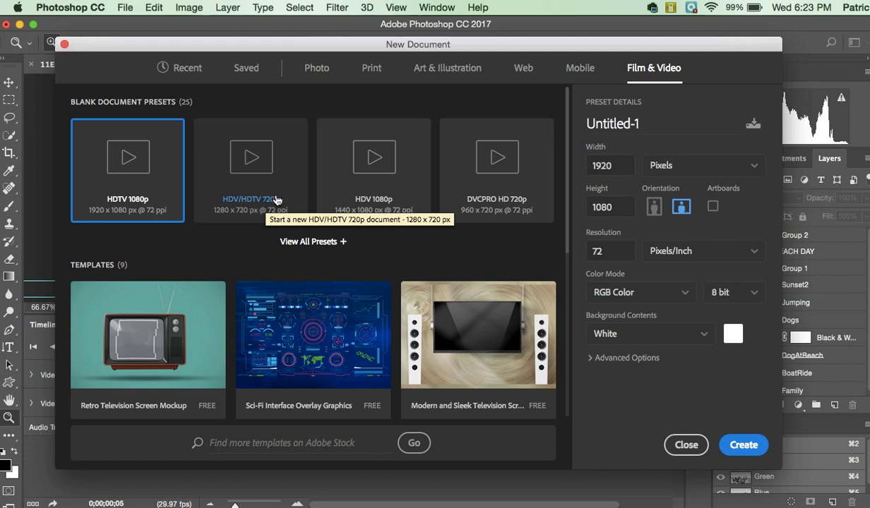
click(267, 190)
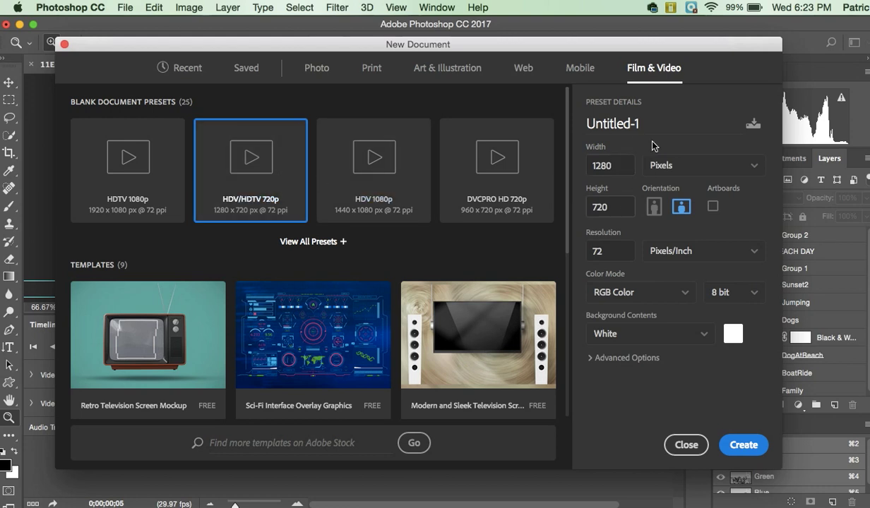
double_click(607, 125)
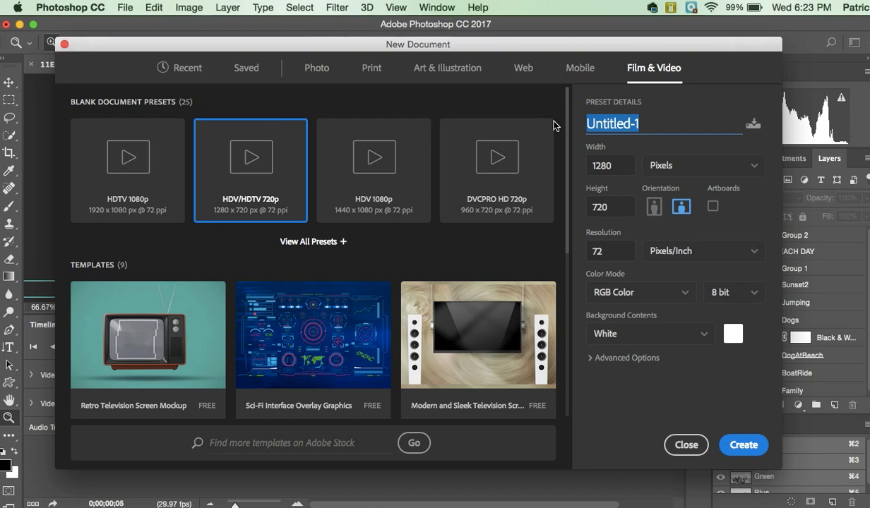
text(ch1)
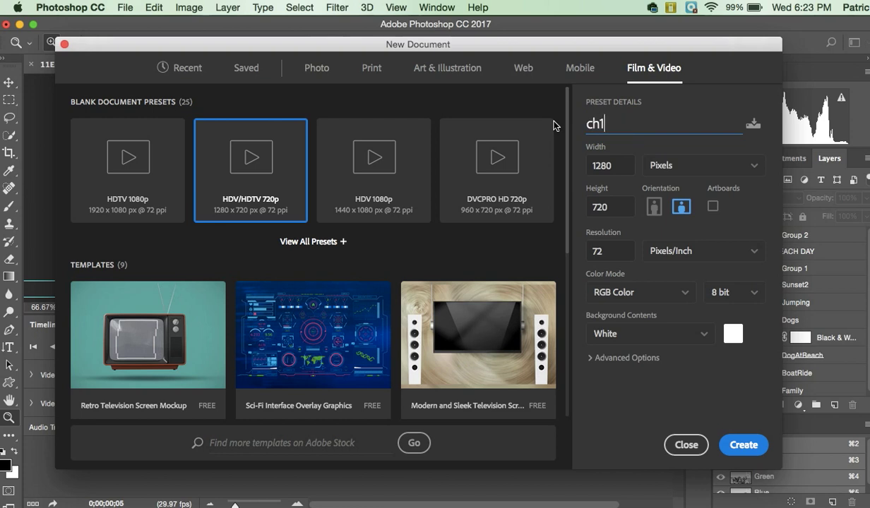
text(working)
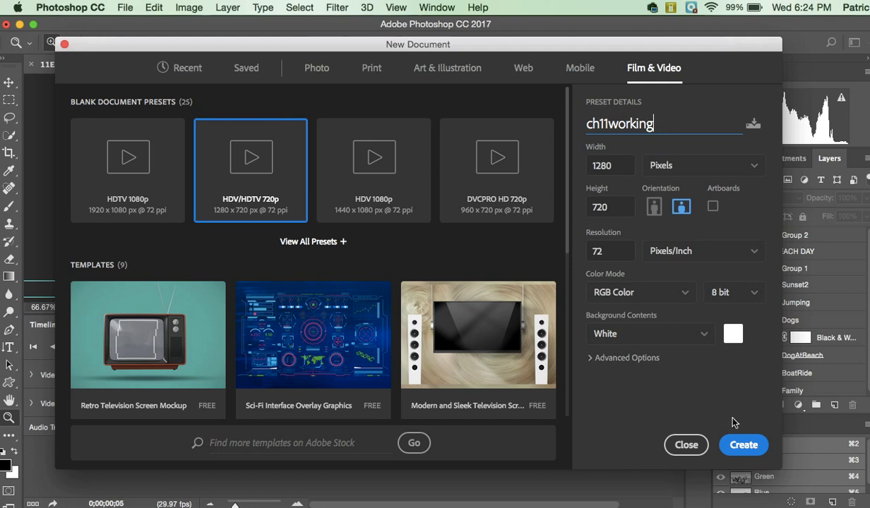
click(739, 444)
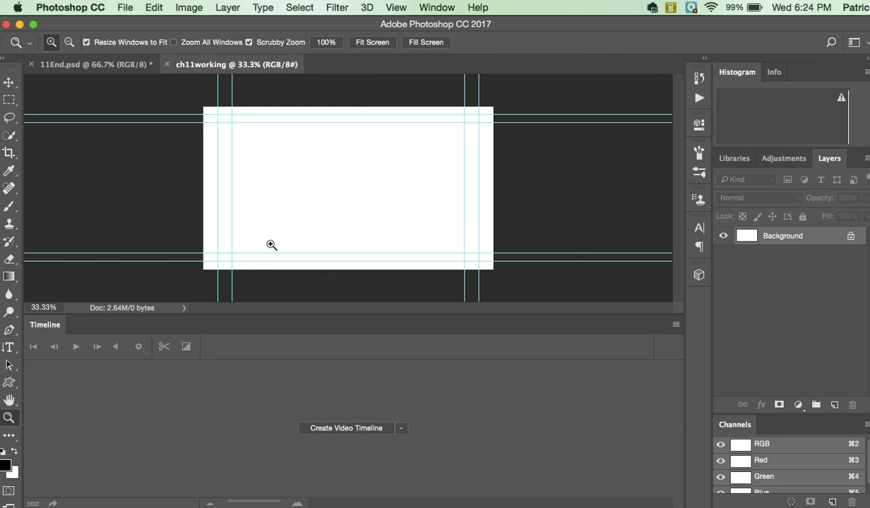
- Close the 11End.psd document without saving its changes
click(31, 65)
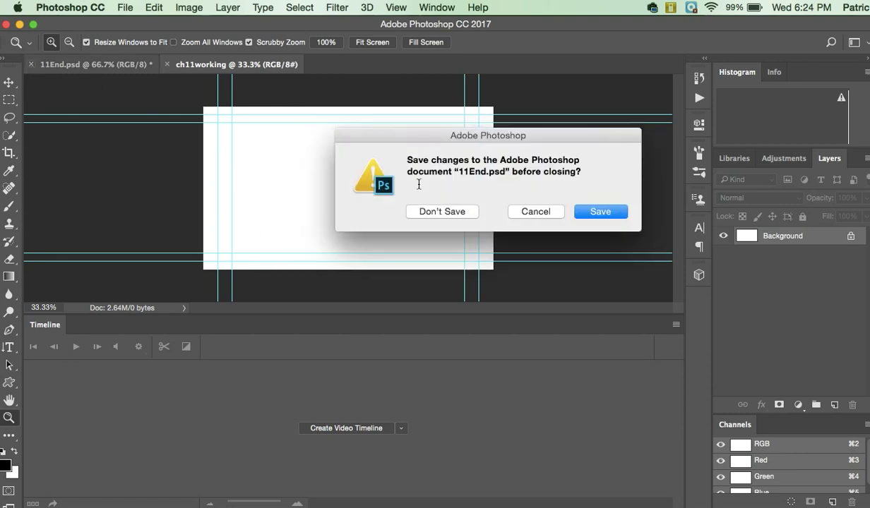
click(447, 214)
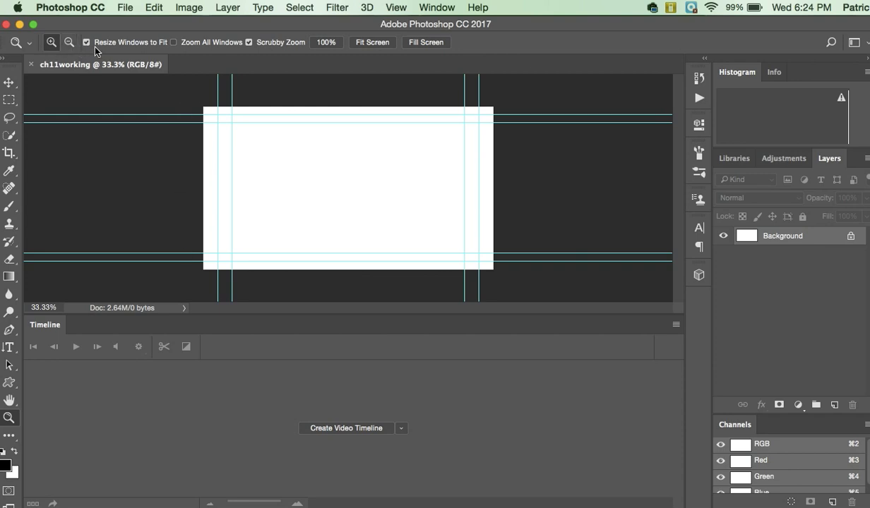
- Fit the canvas to the screen and create a video timeline, converting Background into Layer 0
click(374, 44)
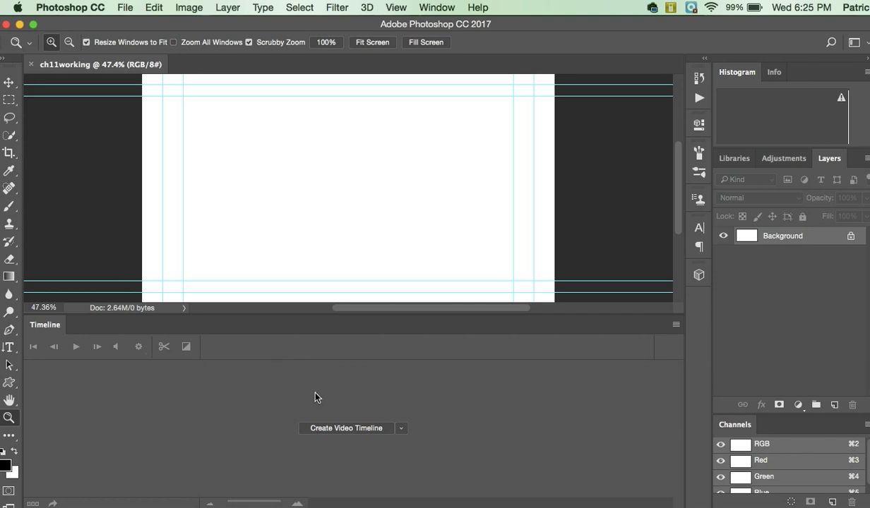
click(327, 429)
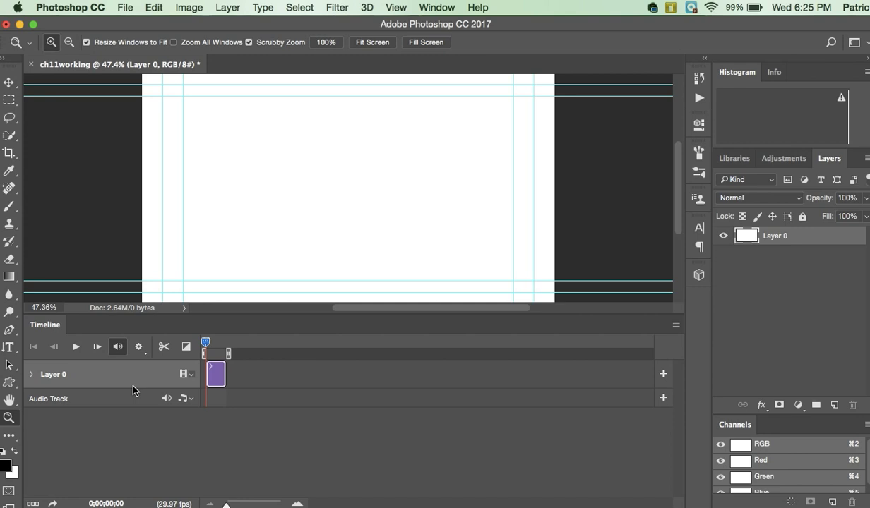
- Try Add Media on the Layer 0 track, cancel it, and zoom the timeline in
click(184, 375)
click(200, 382)
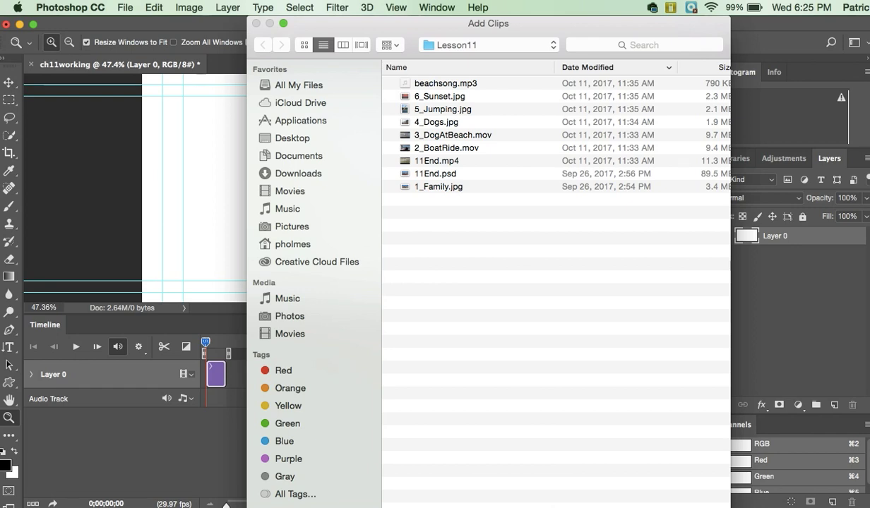
key(Escape)
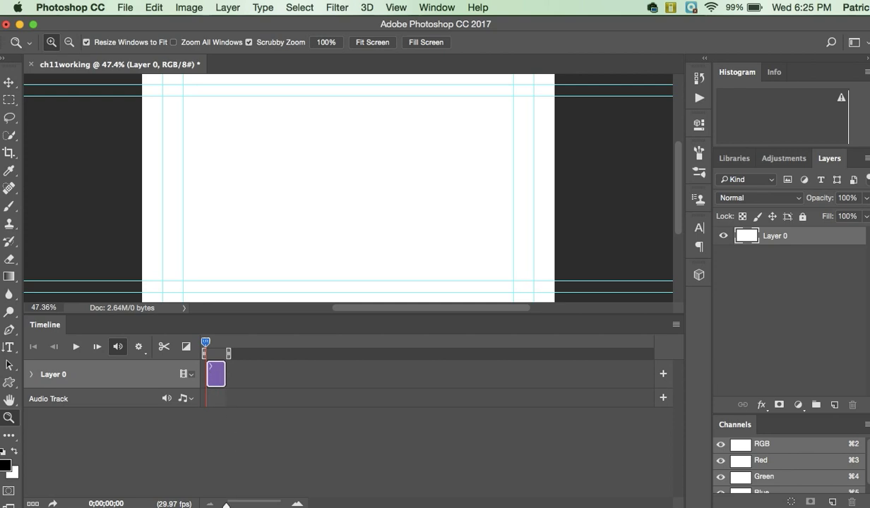
mouse_move(226, 504)
mouse_down()
mouse_move(249, 504)
mouse_move(236, 505)
mouse_up()
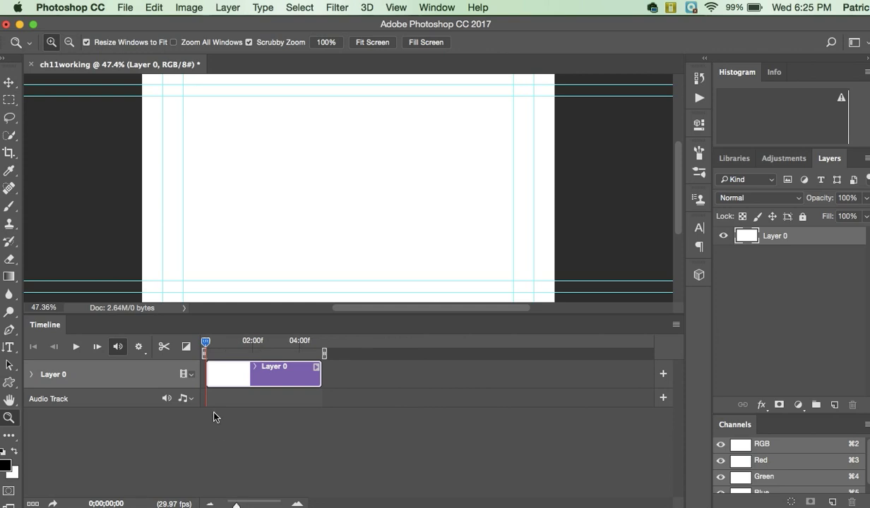
- Add media 1_Family, 2_BoatRide, 3_DogAtBeach, 4_Dogs, 5_Jumping and 6_Sunset from Lesson11
click(184, 376)
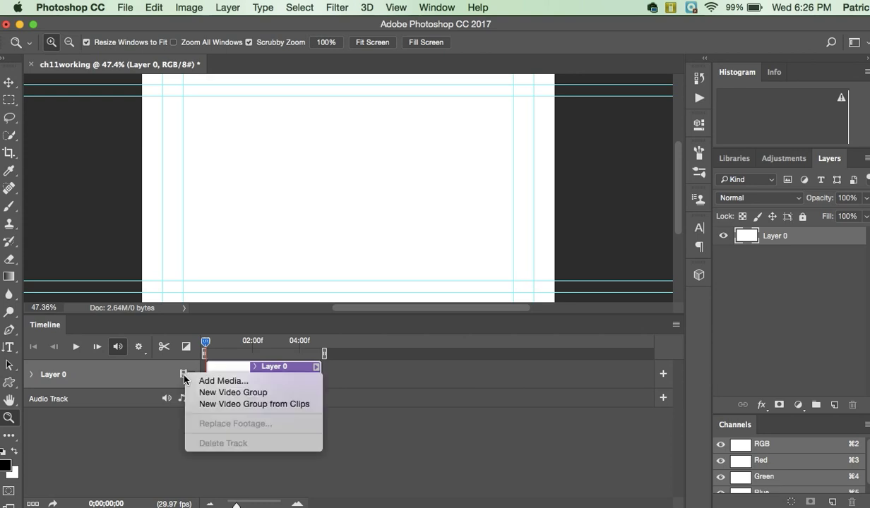
click(206, 382)
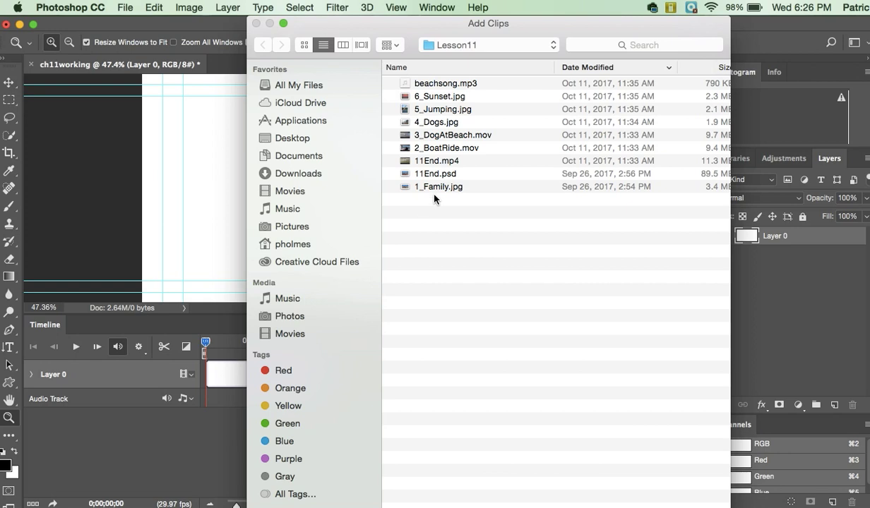
click(437, 187)
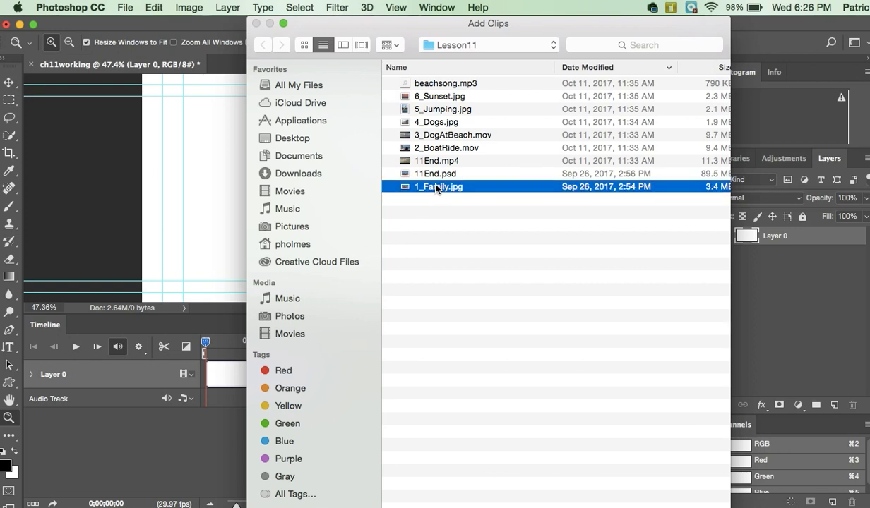
super+click(424, 147)
super+click(418, 134)
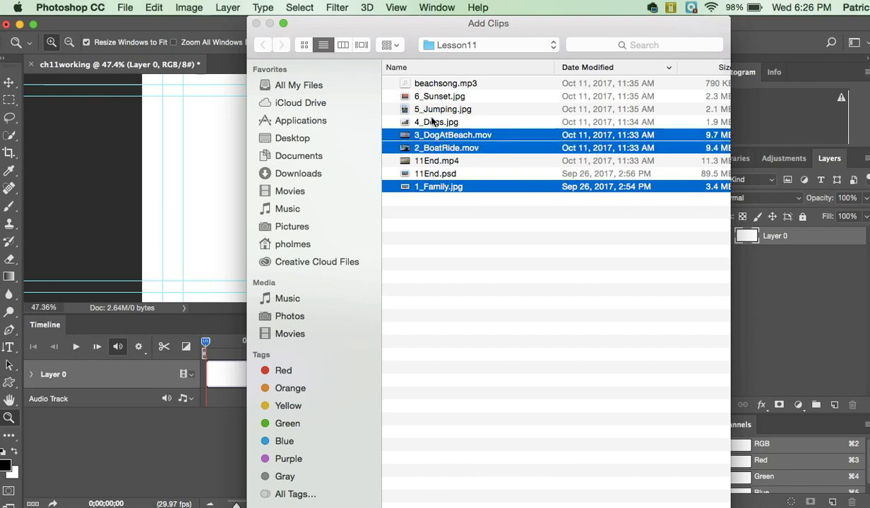
super+click(433, 122)
super+click(420, 110)
super+click(428, 97)
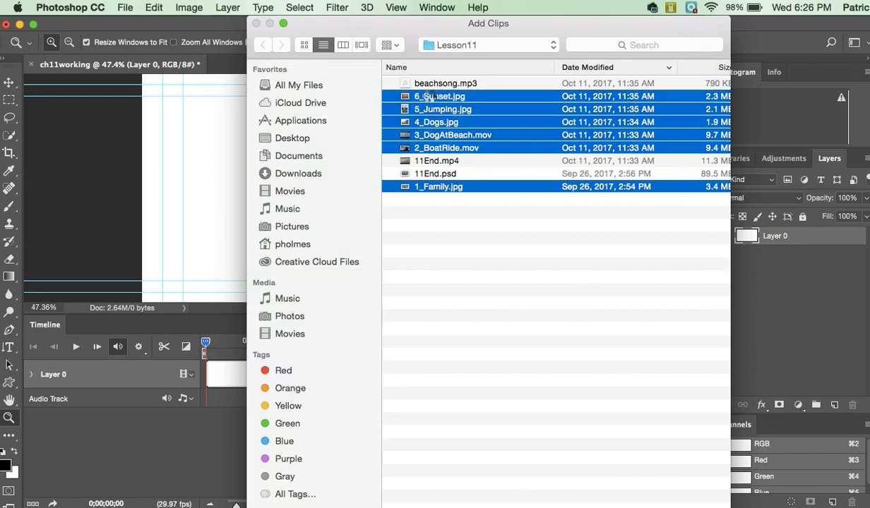
key(Return)
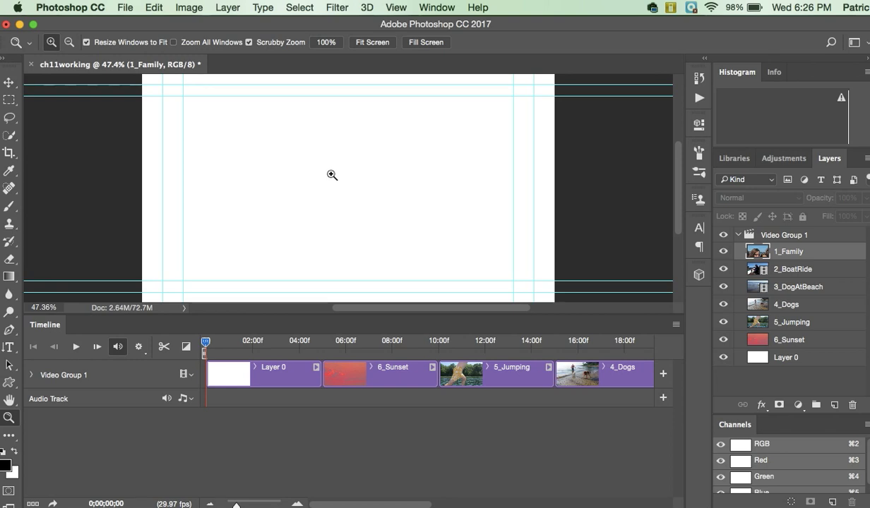
- Expand and collapse Video Group 1's properties, then move the Photoshop window slightly left
click(33, 376)
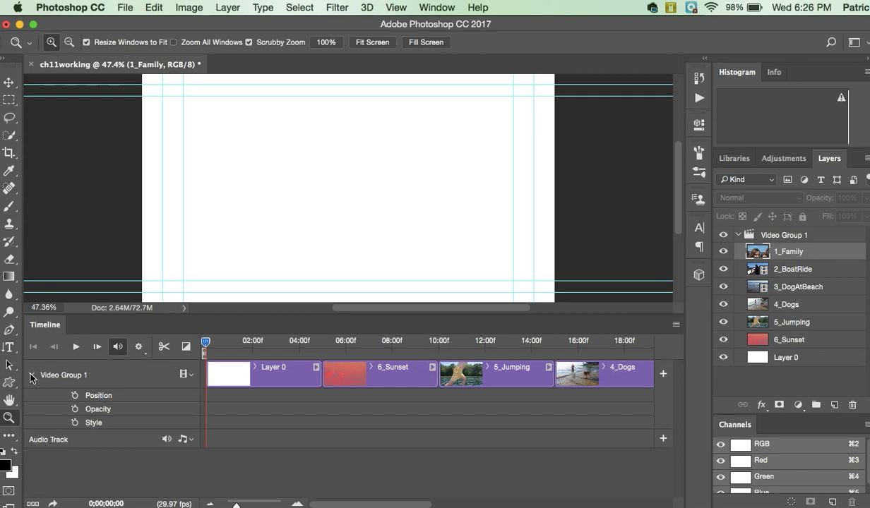
click(31, 376)
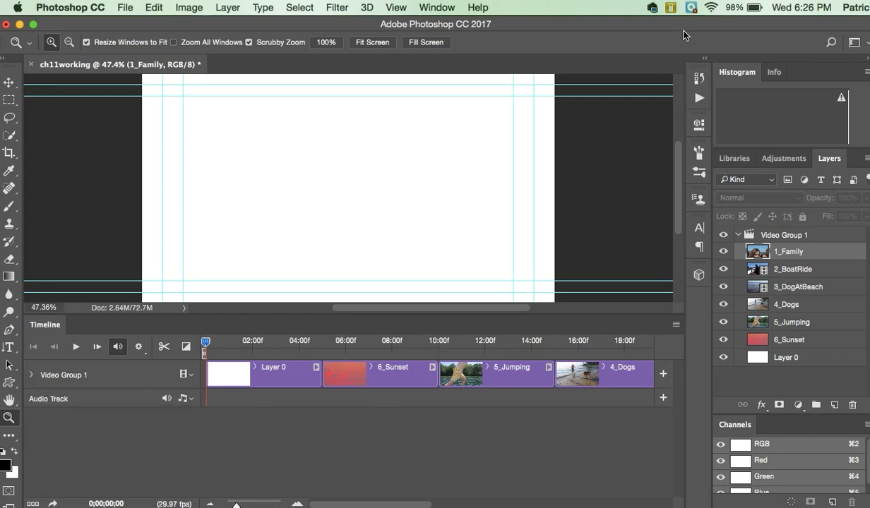
drag(683, 24, 625, 29)
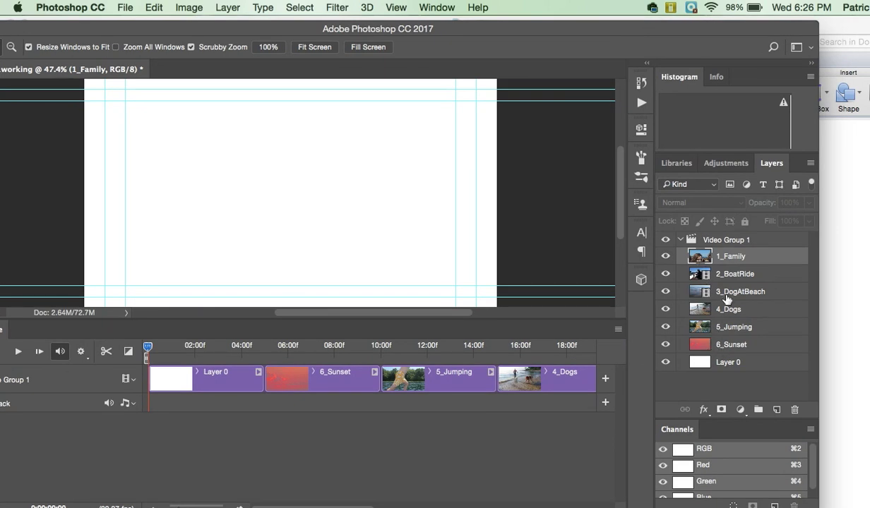
- Delete Layer 0 in the Layers panel and confirm the deletion
click(727, 362)
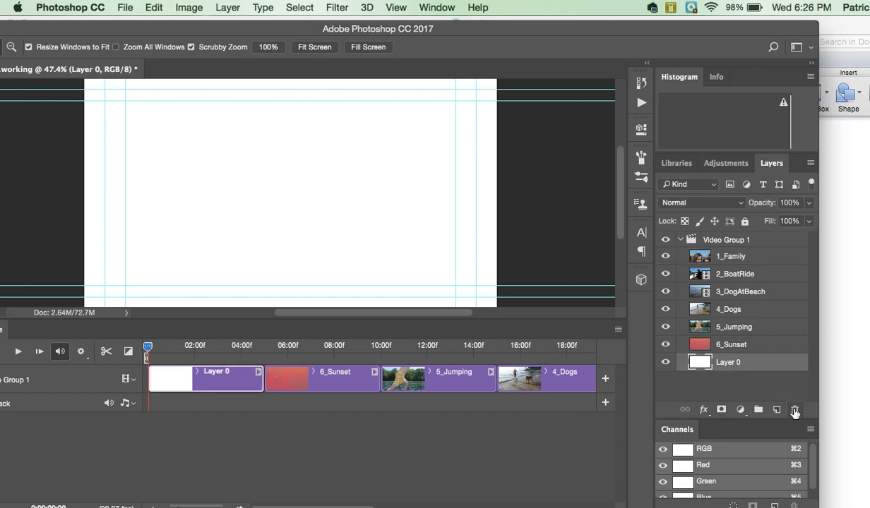
click(795, 410)
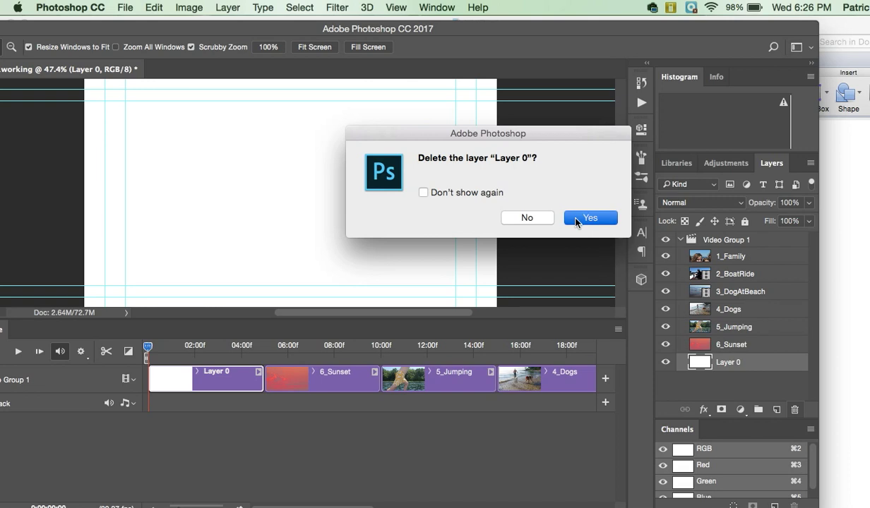
click(590, 218)
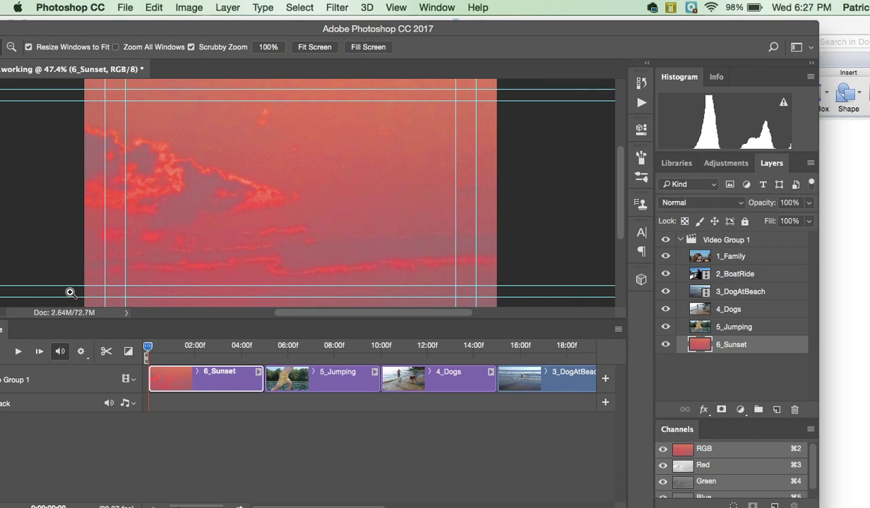
- Zoom the Photoshop window to full screen and toggle Video Group 1's properties open and closed
double_click(296, 30)
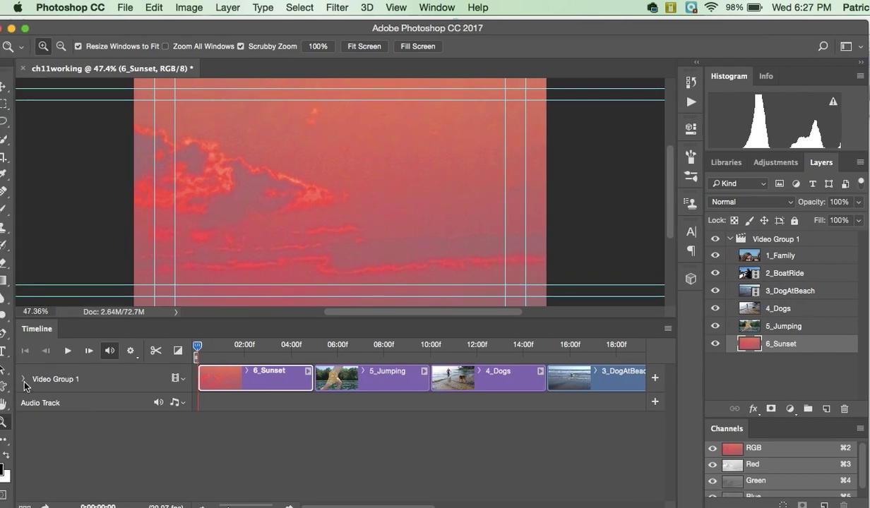
click(24, 379)
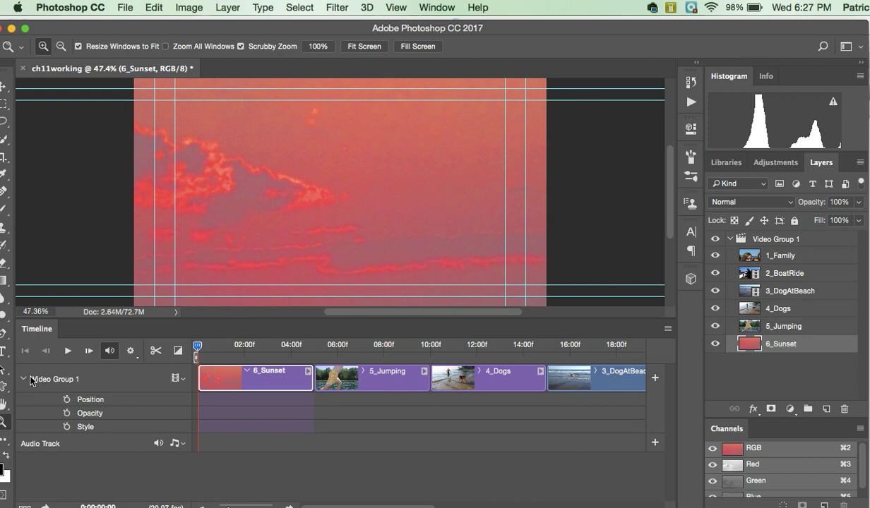
click(24, 379)
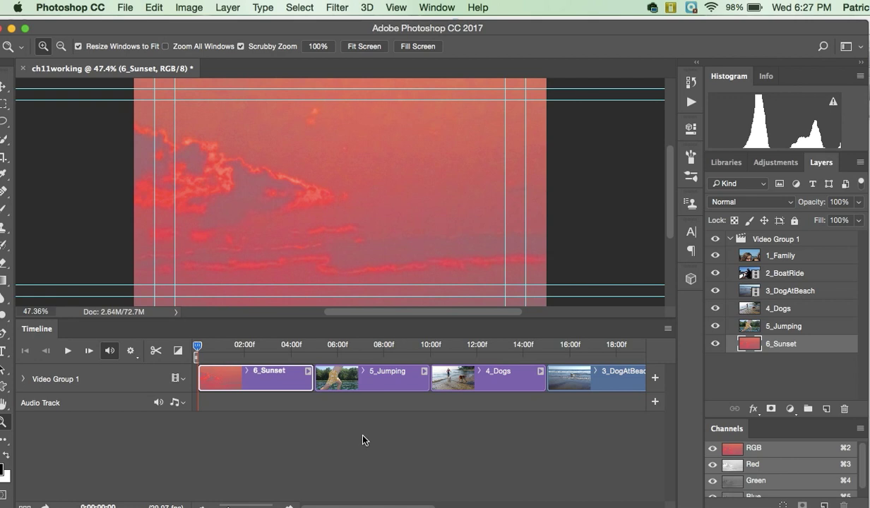
click(295, 480)
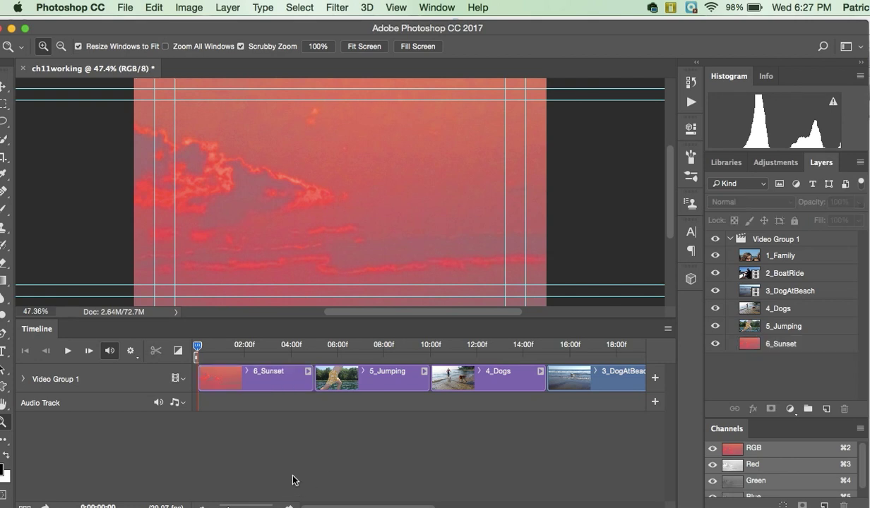
scroll(228, 507, right, 5)
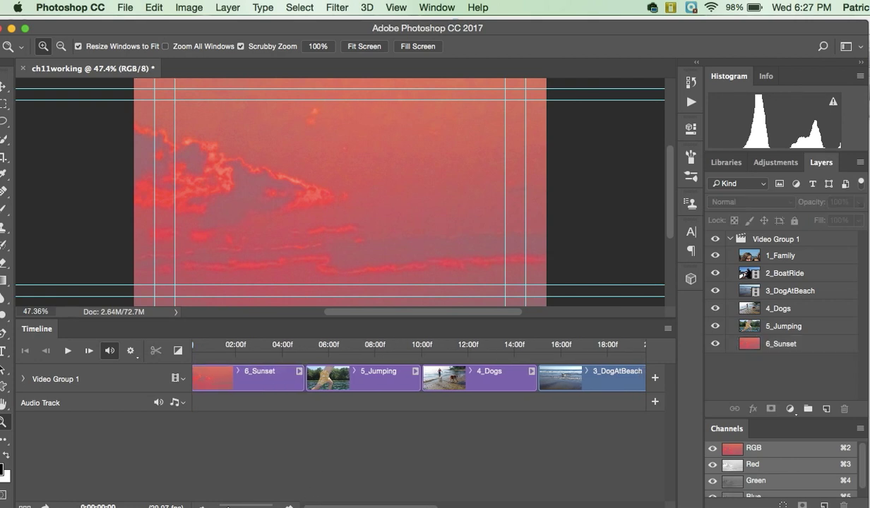
scroll(360, 505, right, 2)
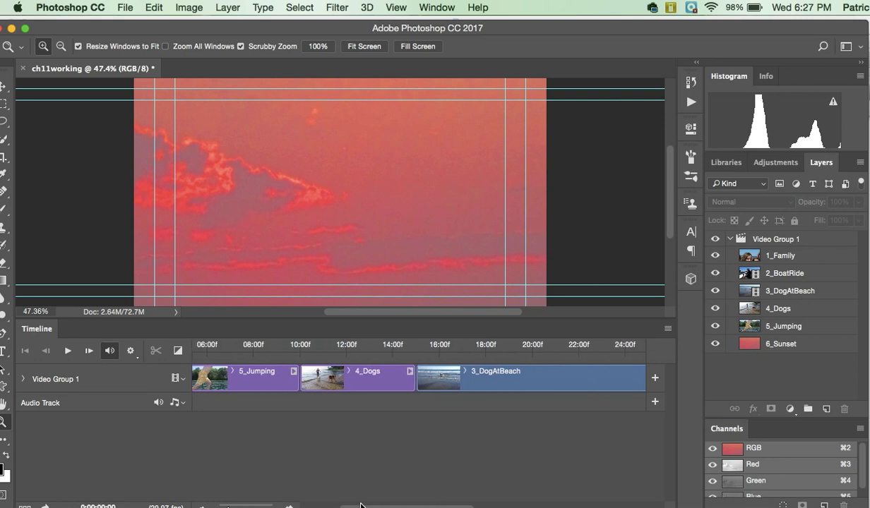
scroll(360, 506, left, 2)
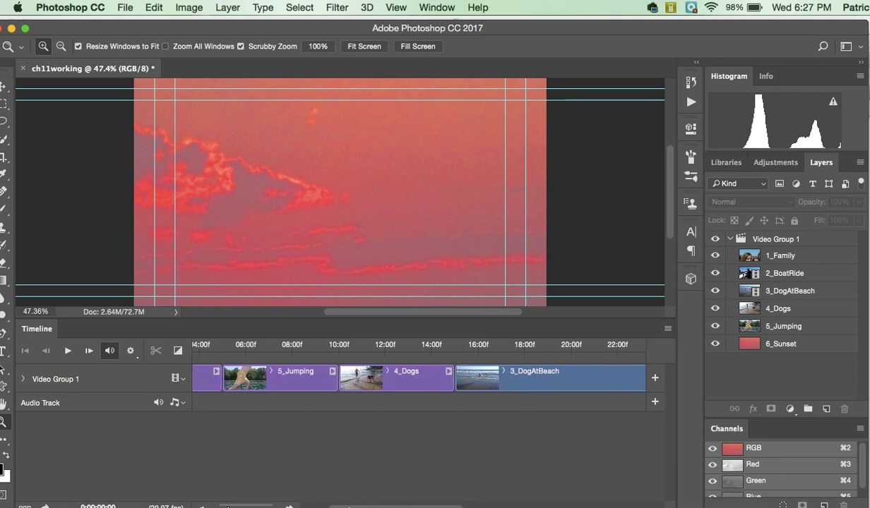
scroll(228, 507, right, 3)
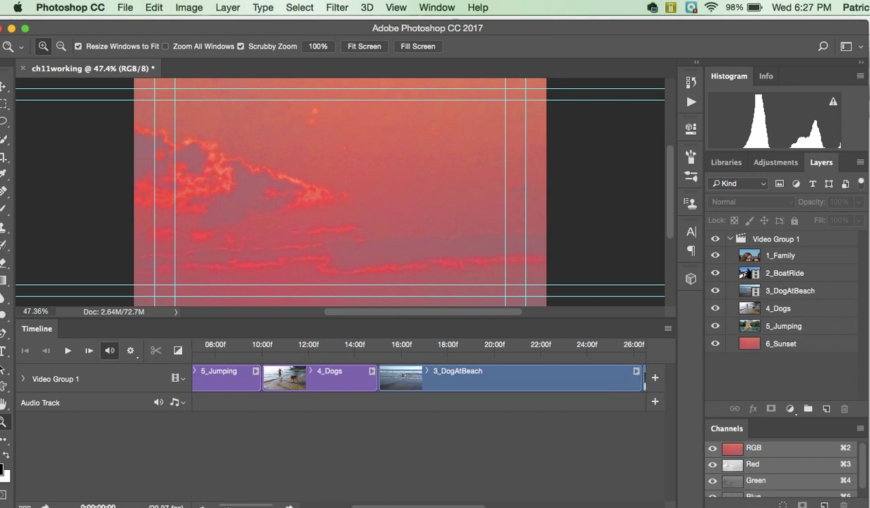
scroll(228, 507, right, 10)
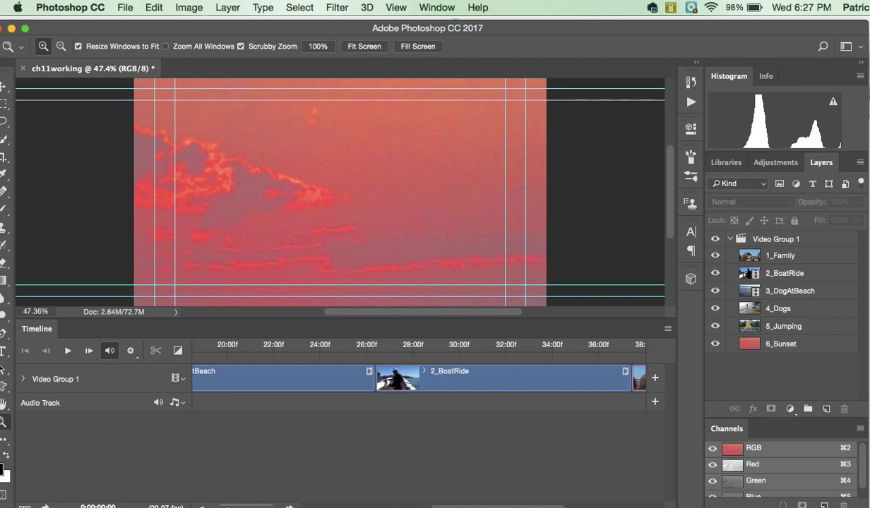
scroll(227, 507, right, 7)
scroll(228, 507, left, 12)
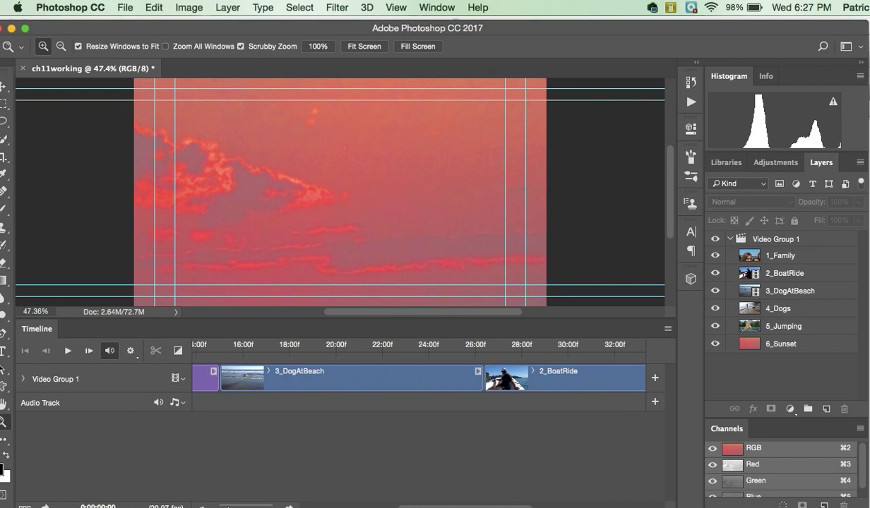
scroll(228, 507, left, 12)
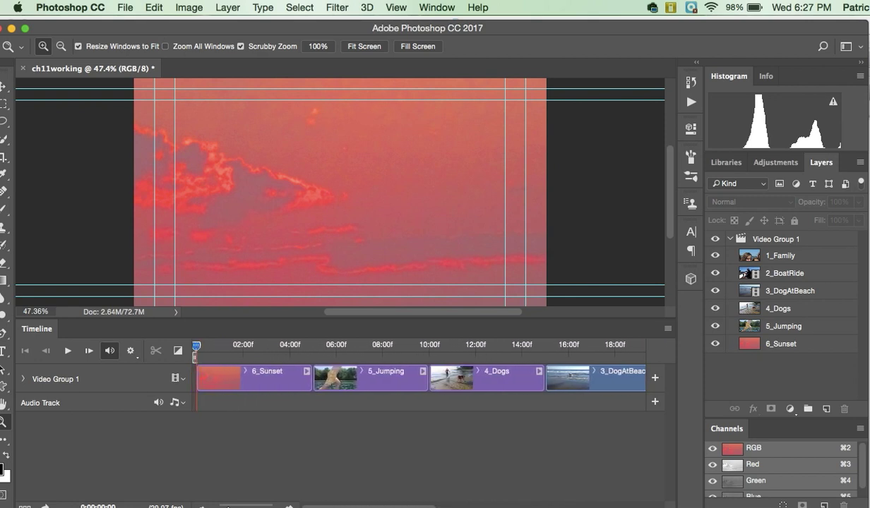